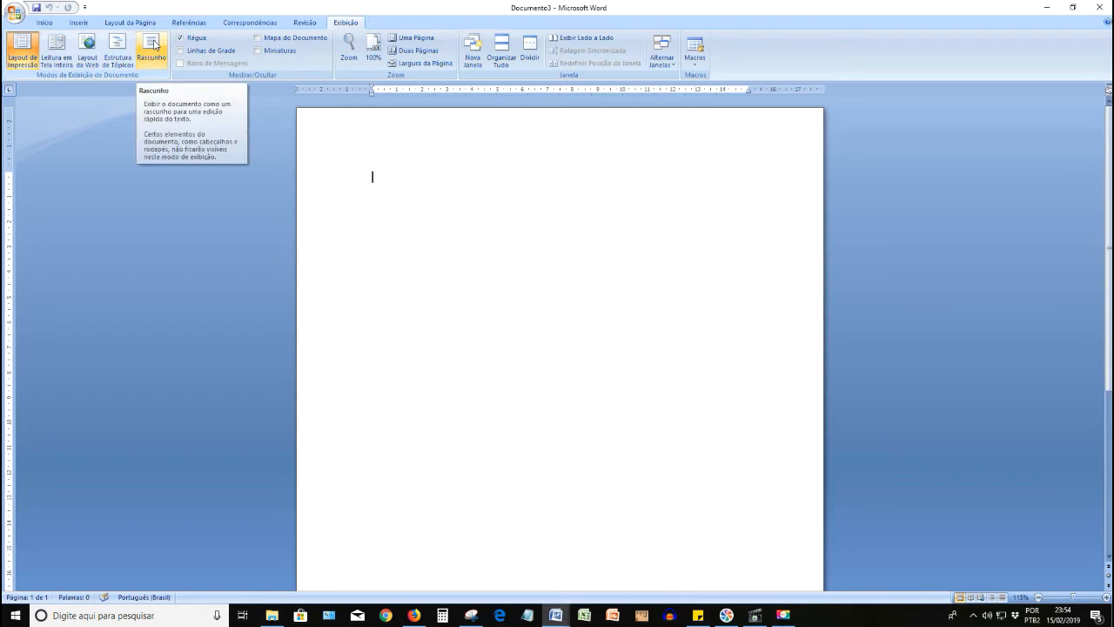
- Preview the blank document in Draft (Rascunho) and Outline (Estrutura de Tópicos) views and return to print layout
left_click(152, 48)
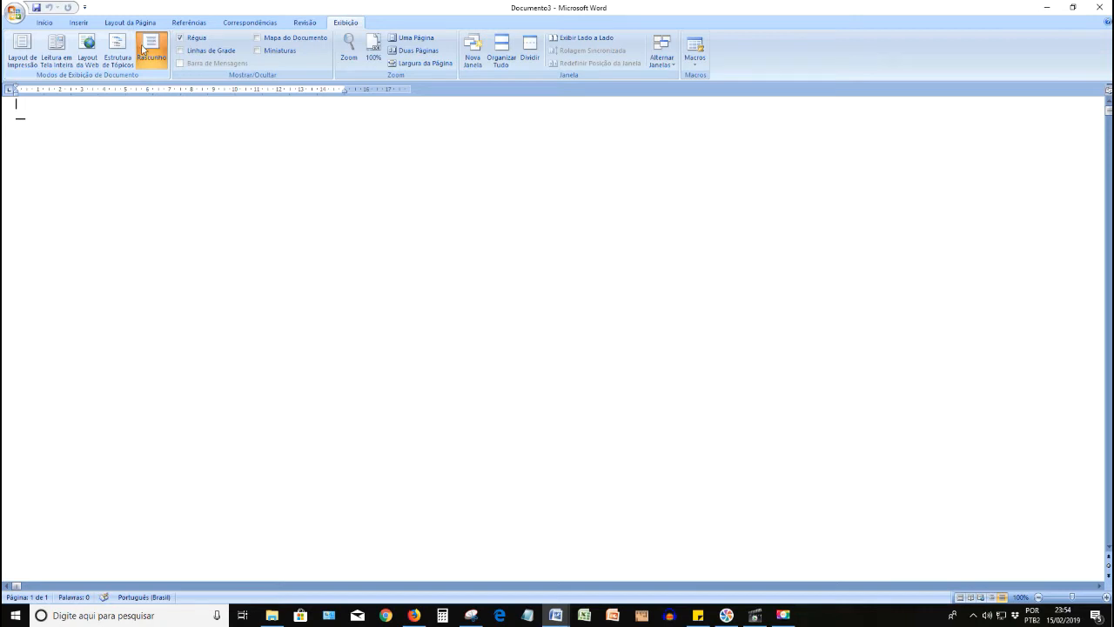
left_click(123, 49)
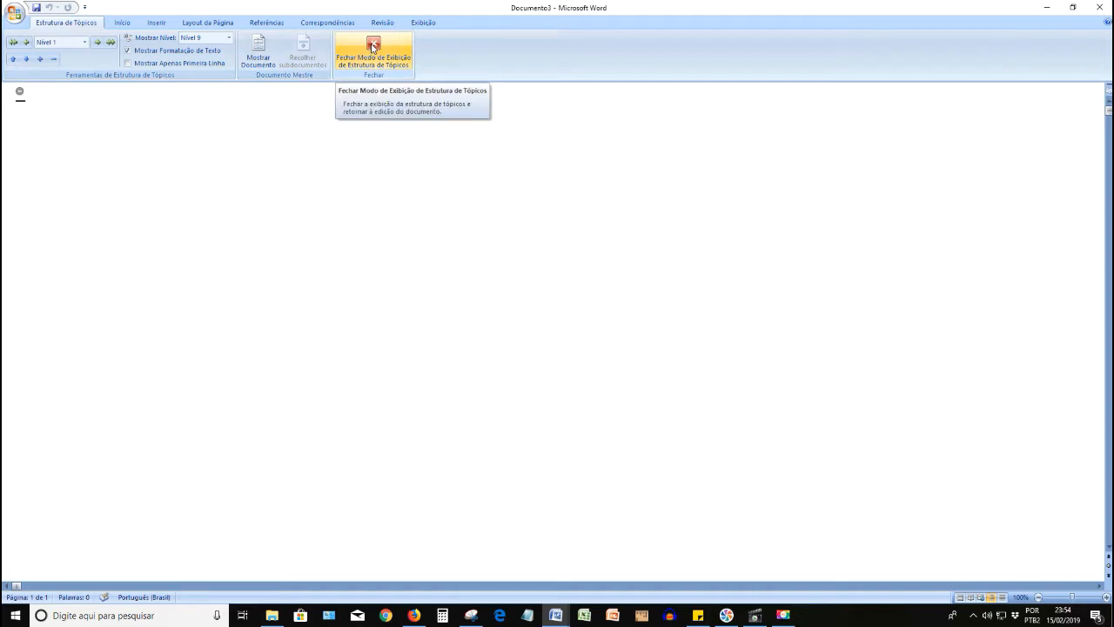
left_click(373, 47)
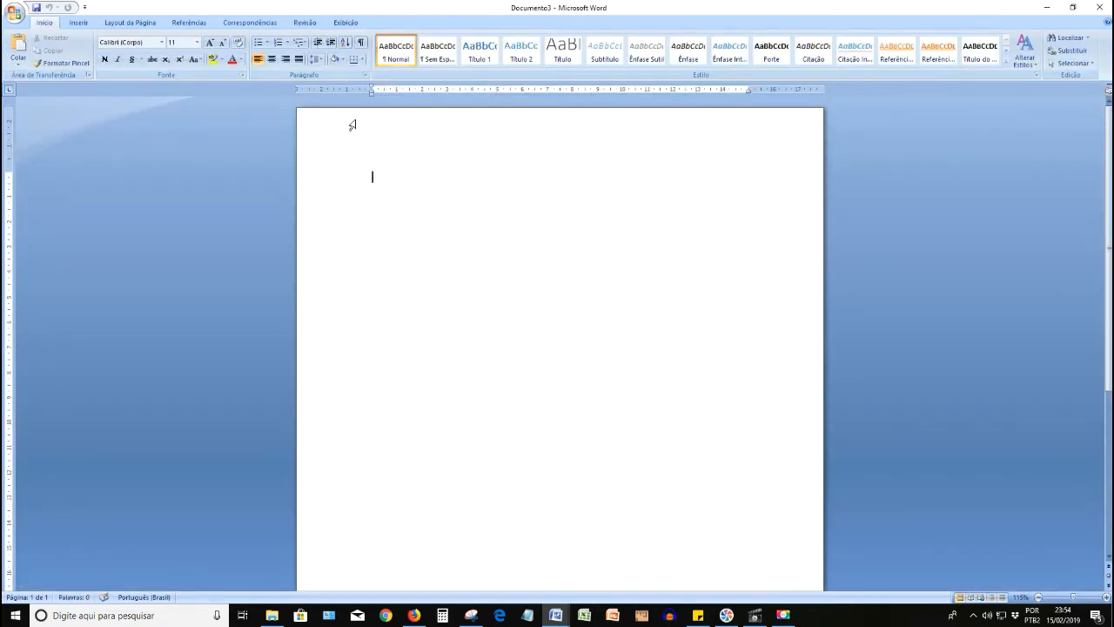
left_click(345, 23)
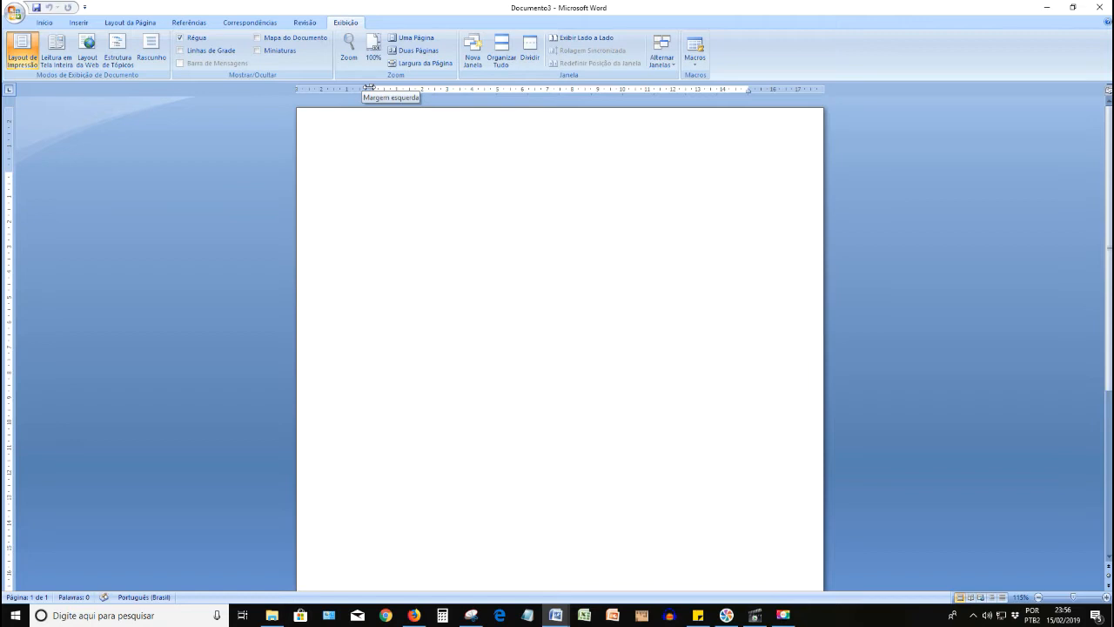
- Narrow the right page margin to about 1.75 cm and try a narrower left margin before resetting it to about 3 cm
left_click_drag(370, 88, 340, 88)
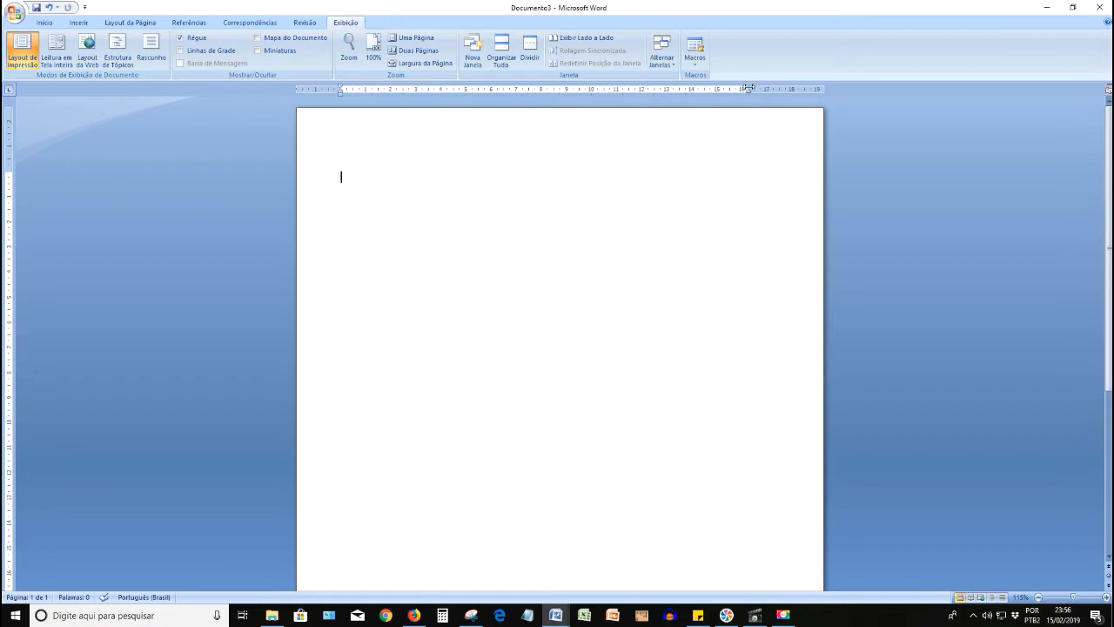
left_click_drag(748, 88, 780, 88)
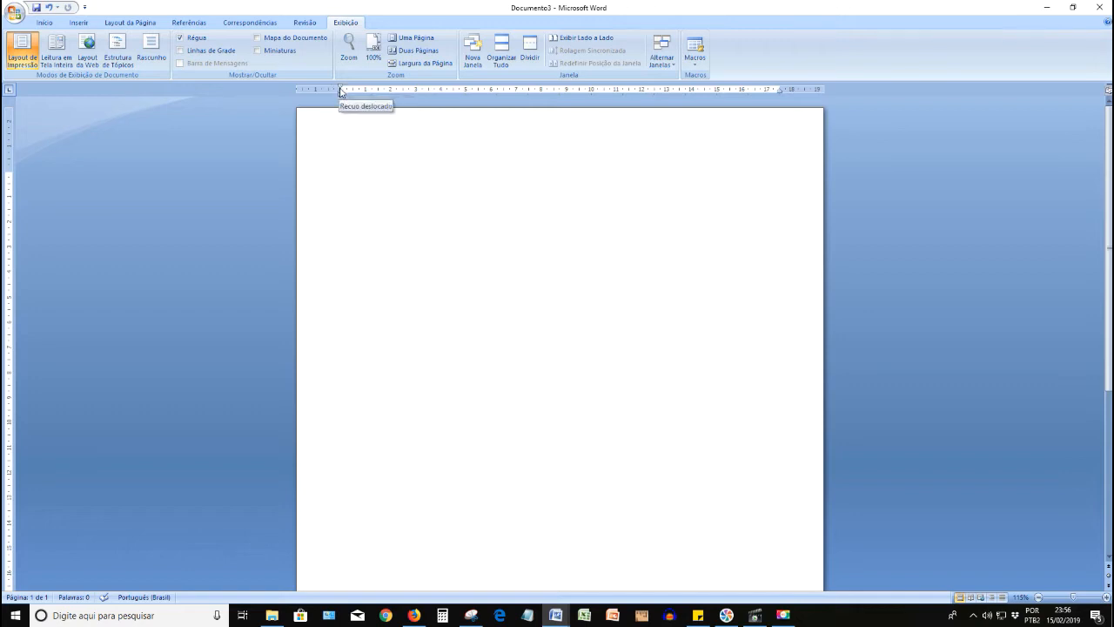
left_click_drag(341, 93, 372, 88)
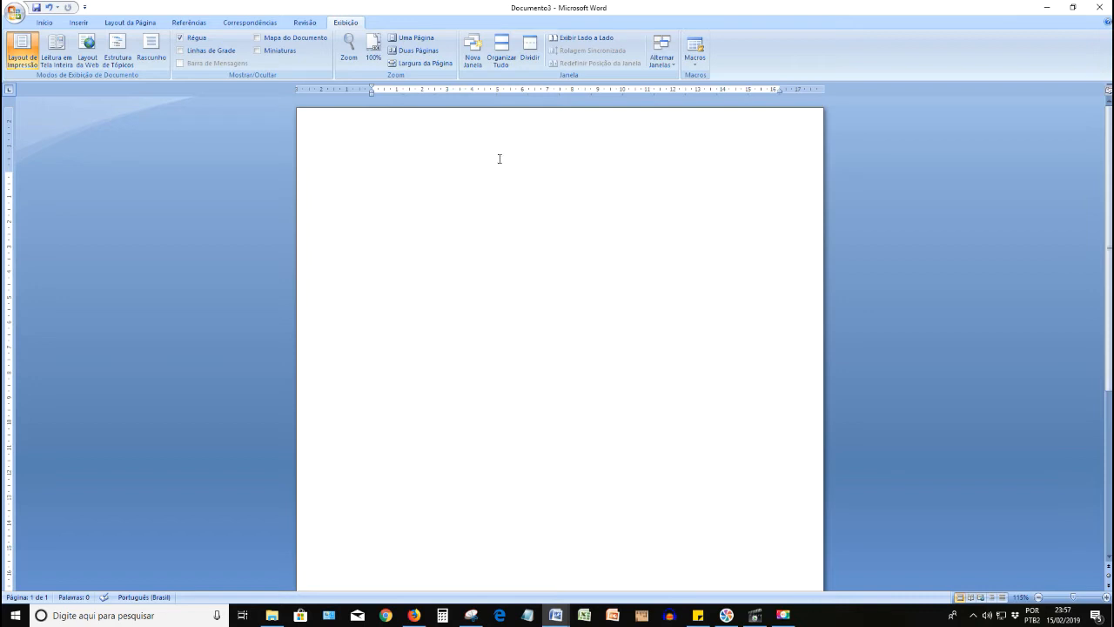
- Write the title "SISTEMA OPERACIONAL" and begin a paragraph below it with "Um sistema operacional é o software"
type("SISTEMA OPERACIONAL")
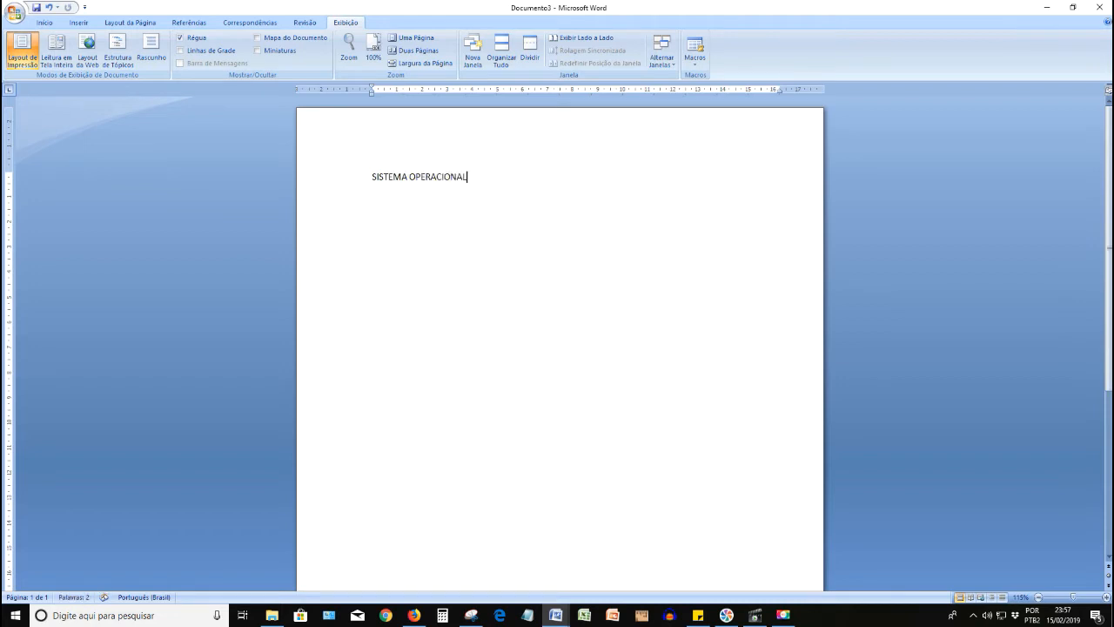
key("Return")
type("Um sistema operacional é o software")
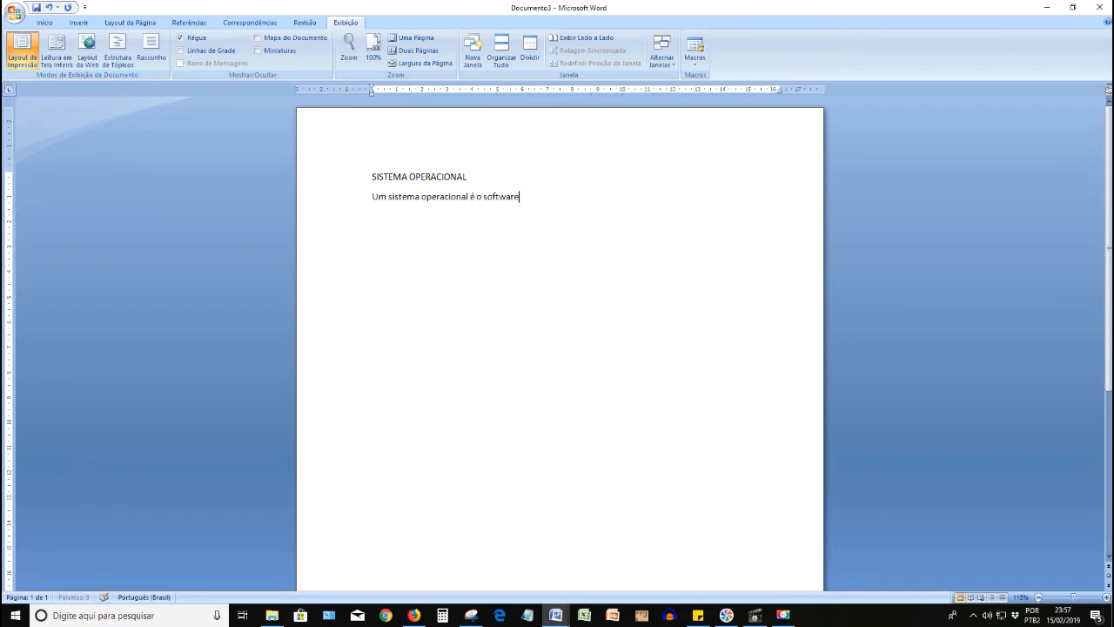
type(" ou prgrama mais importante")
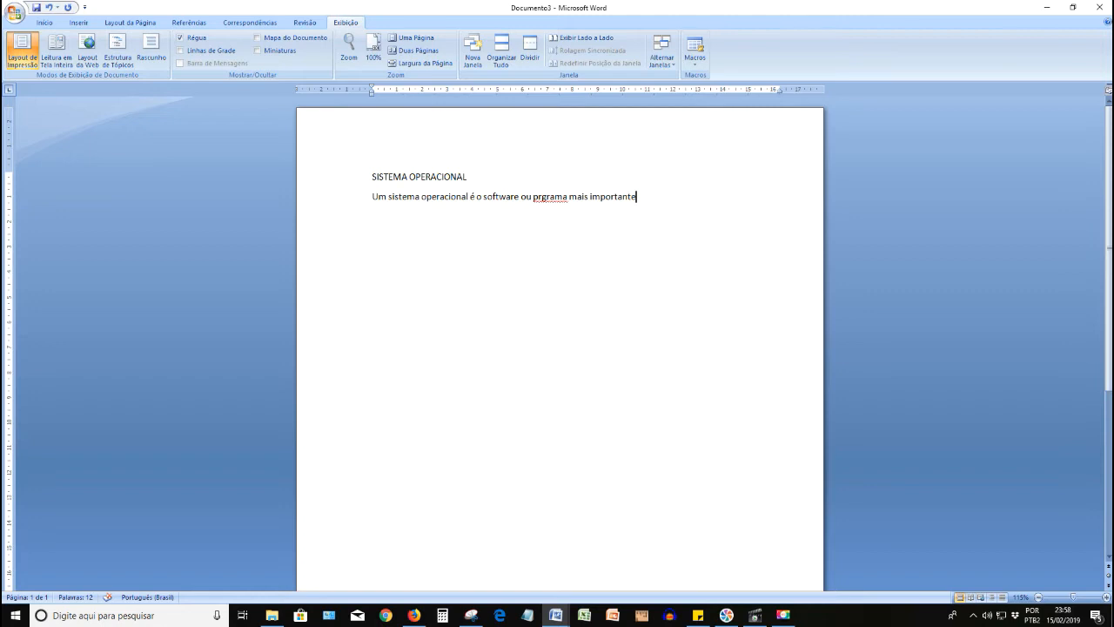
- Continue the paragraph with "ou prgrama mais importante executado num computador"
type("executado num computador")
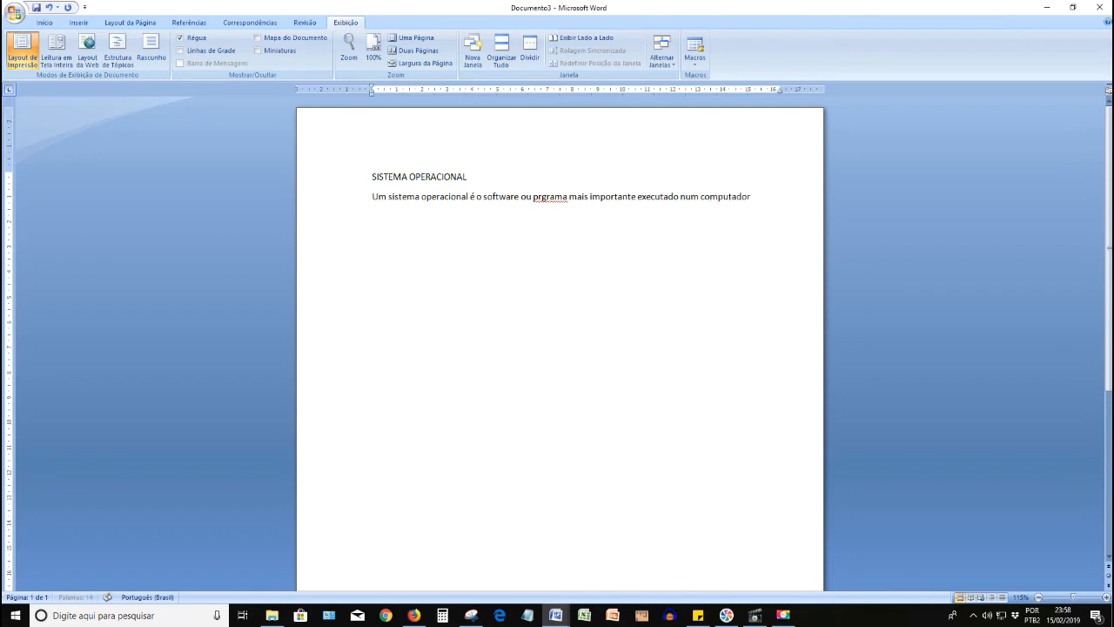
type(", é")
- Extend the paragraph with ", é o software básico, ele é carregado quando ligamos"
key("Return")
type("o")
type("software básico, ele é carregado quando ligamos ")
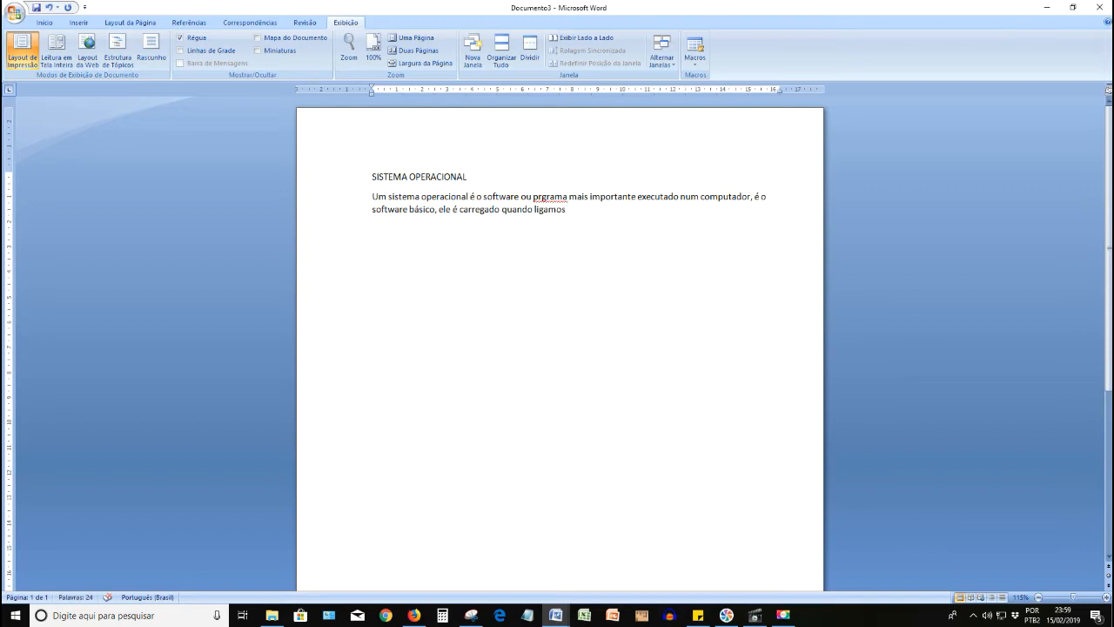
type("o computador, o Windows por exe")
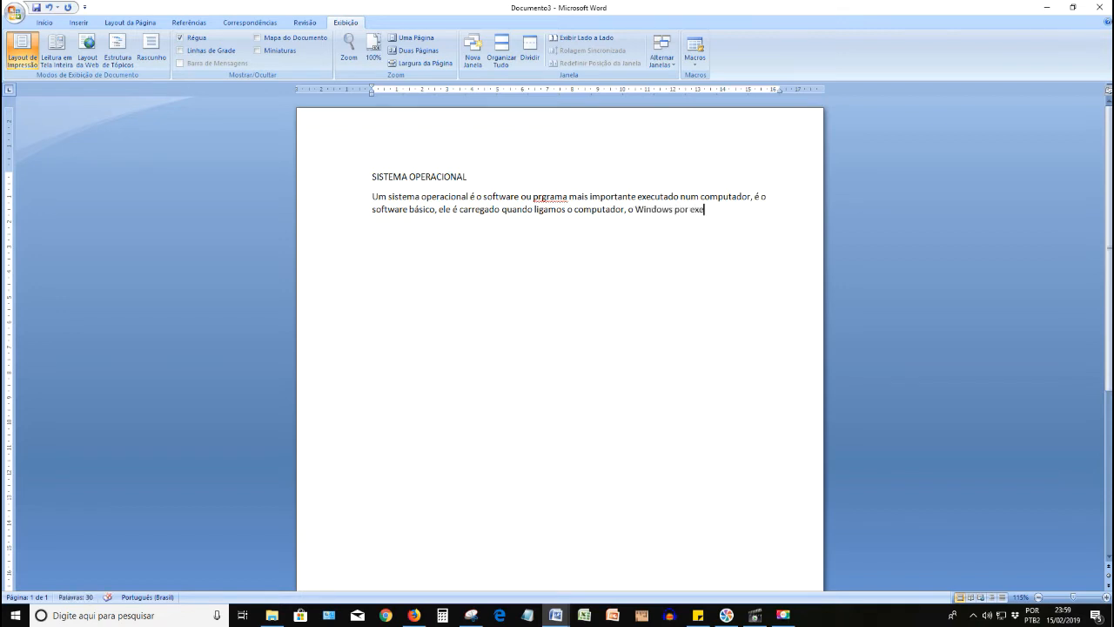
- Add "o computador, o Windows por exemplo" to the end of the paragraph
type("mplo")
type(", que é ")
type("carreg")
type("ado quan")
type("do você")
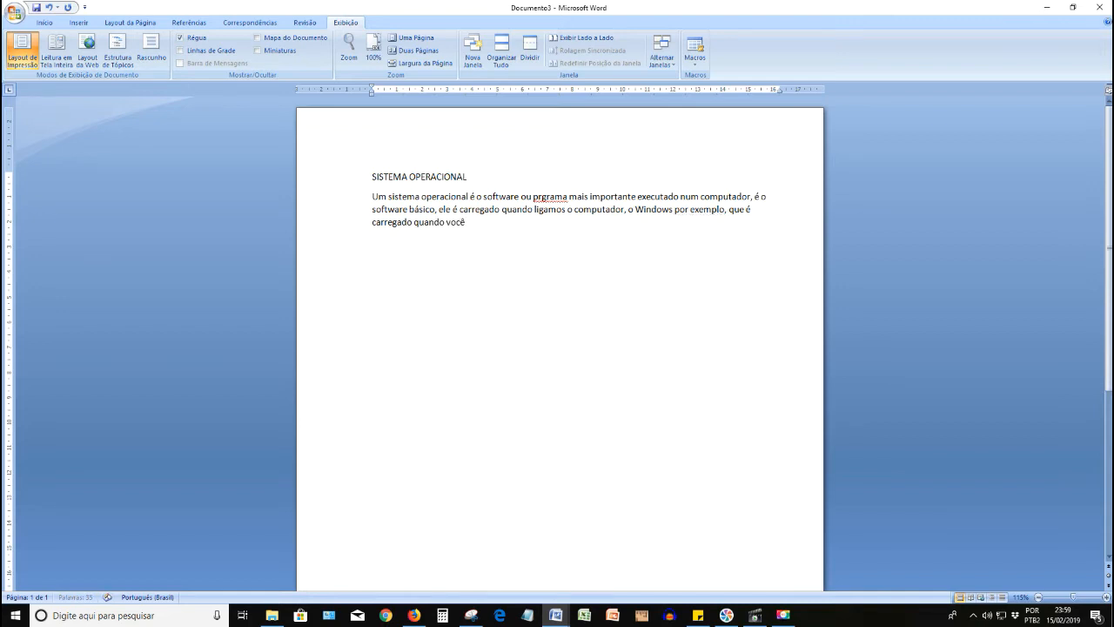
type(" liga o seu computador")
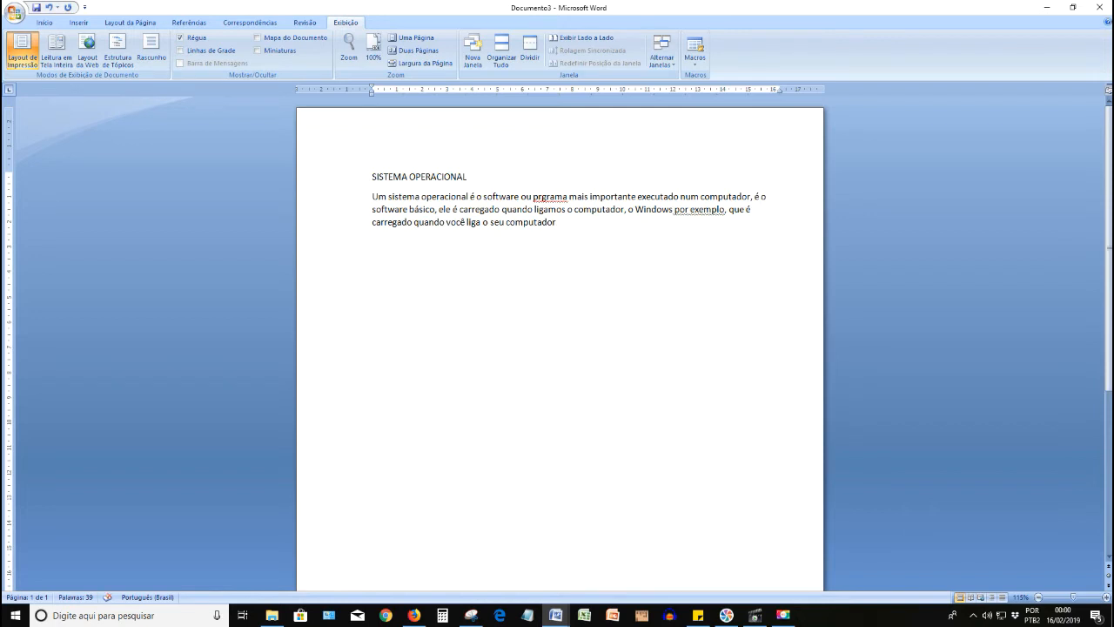
type(" está instalado no di")
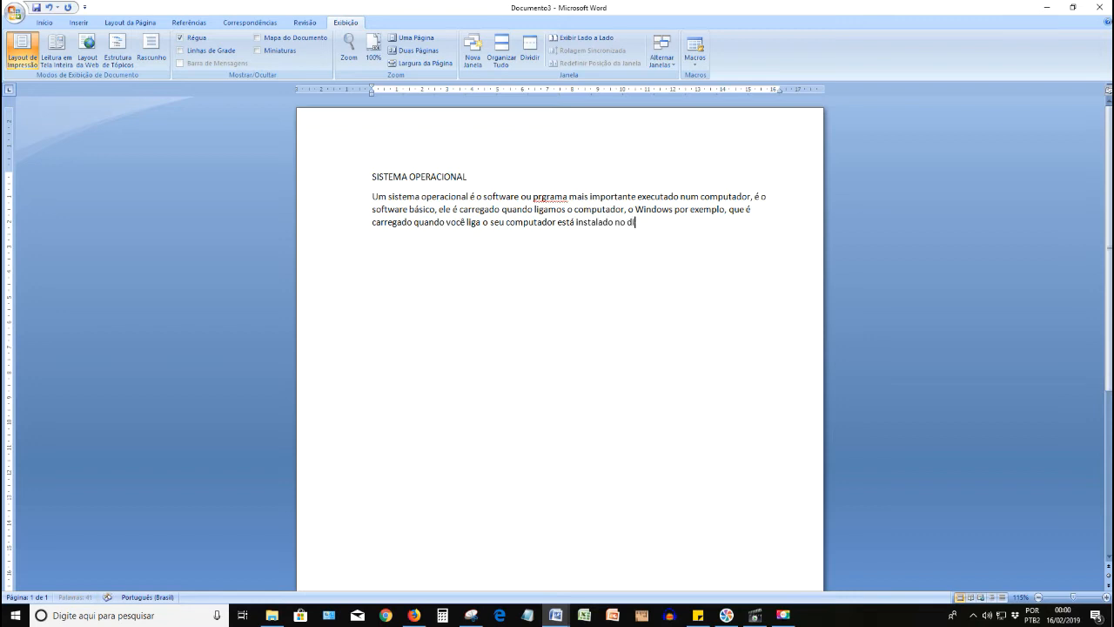
type("sco")
type("-ri")
type("gido da m")
type("áquina")
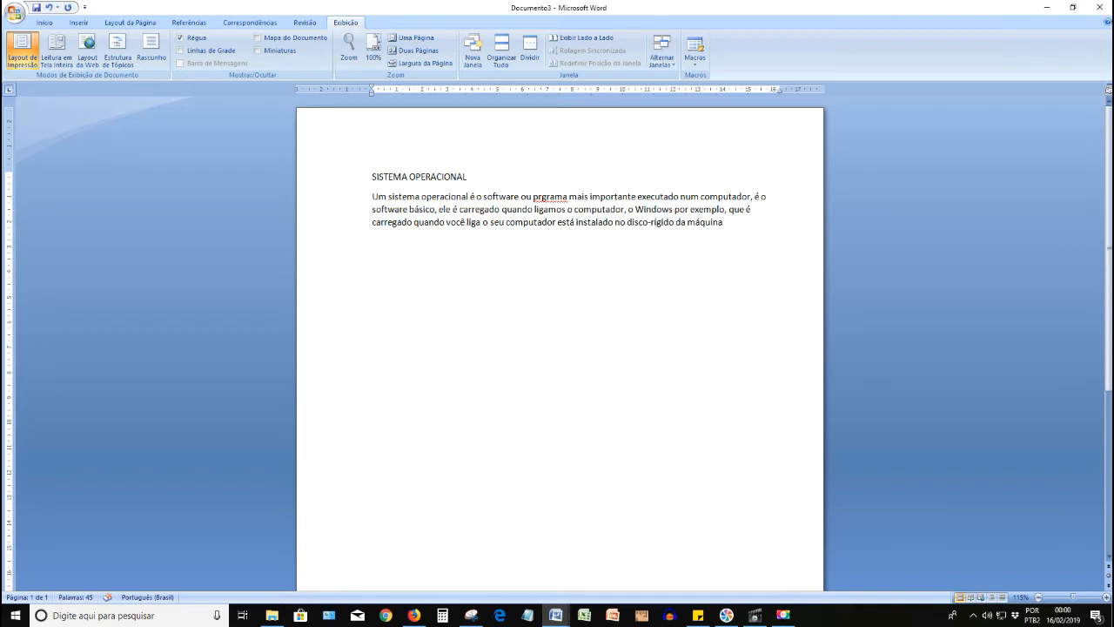
type(", e é e")
- Continue the paragraph with ", e é ele que vai permitir"
key("BackSpace")
type("el")
type("e")
type(" que ")
type("va")
type("permir")
type("tir ")
type("que tenh")
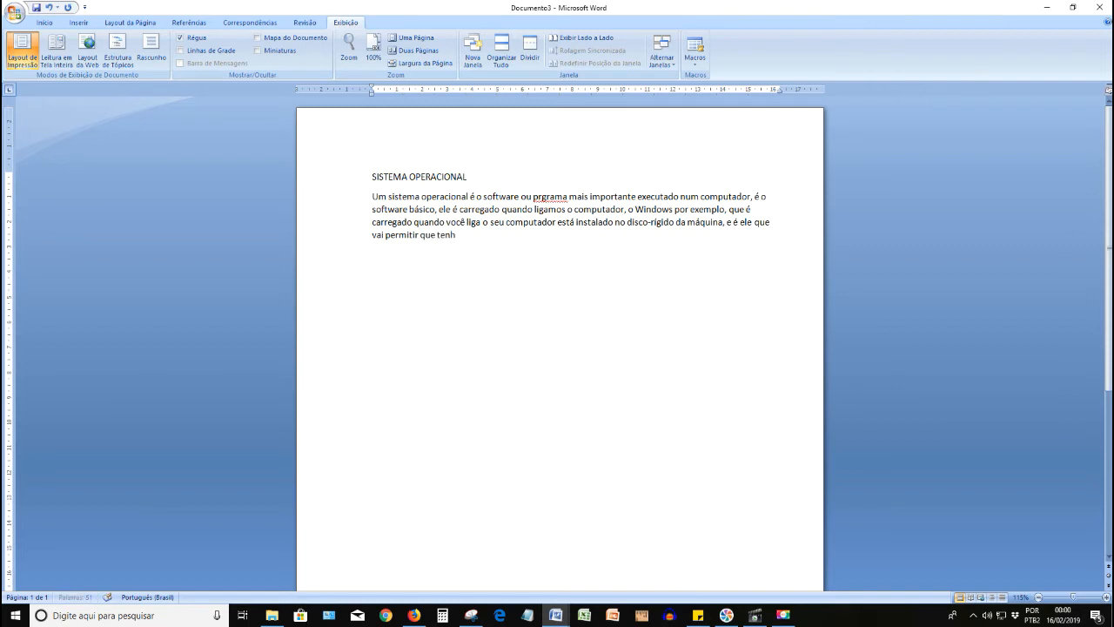
type("amos o controle da máquina.")
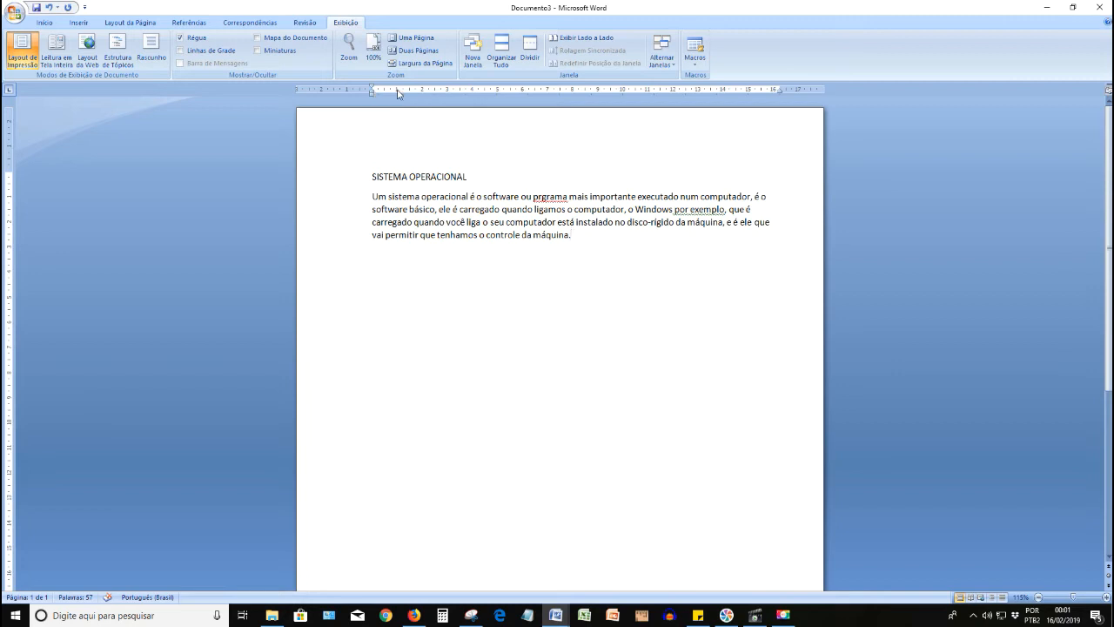
- Try a first-line indent of about 1 cm on the body paragraph and reset it to the left margin
left_click_drag(783, 88, 782, 88)
left_click(754, 209)
left_click_drag(373, 95, 371, 96)
mouse_move(397, 95)
left_mouse_down()
mouse_move(373, 103)
mouse_move(373, 93)
left_mouse_up()
left_click(370, 196)
left_click_drag(372, 90, 396, 90)
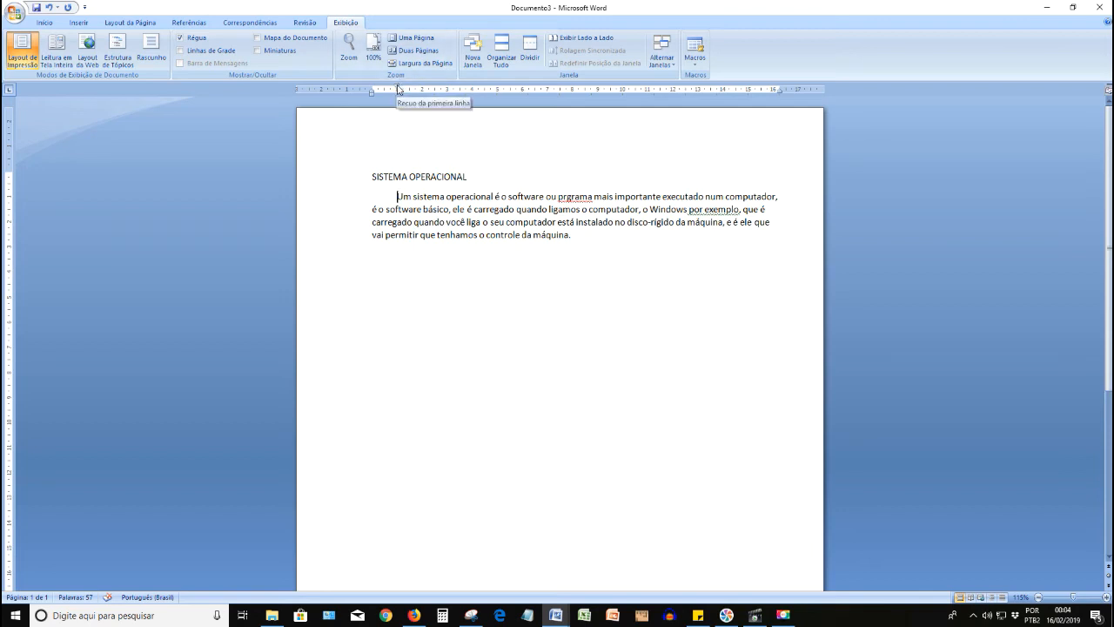
left_click_drag(398, 88, 373, 92)
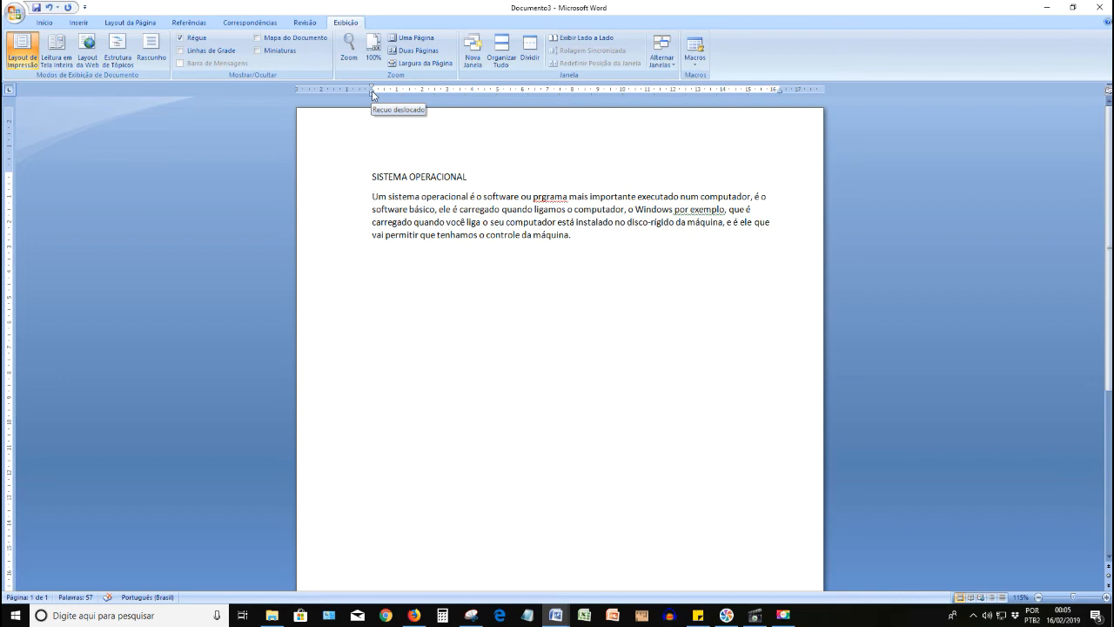
- Try a hanging indent of about 1.25 cm and a left indent of about 1.5 cm on the body paragraph, resetting each
left_click_drag(372, 91, 402, 95)
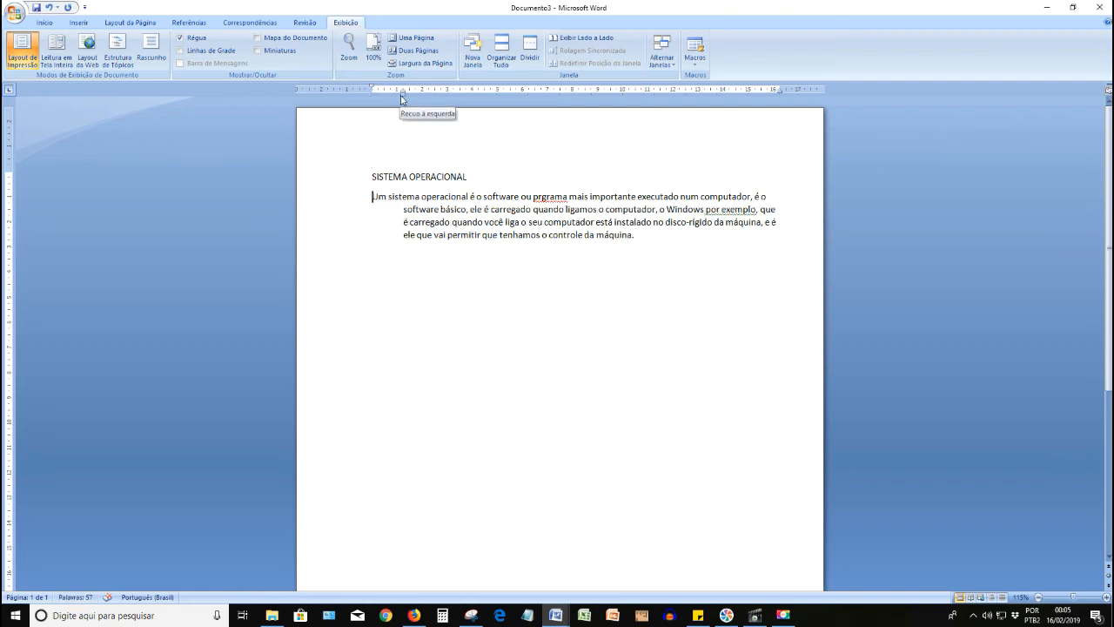
left_click_drag(403, 94, 375, 97)
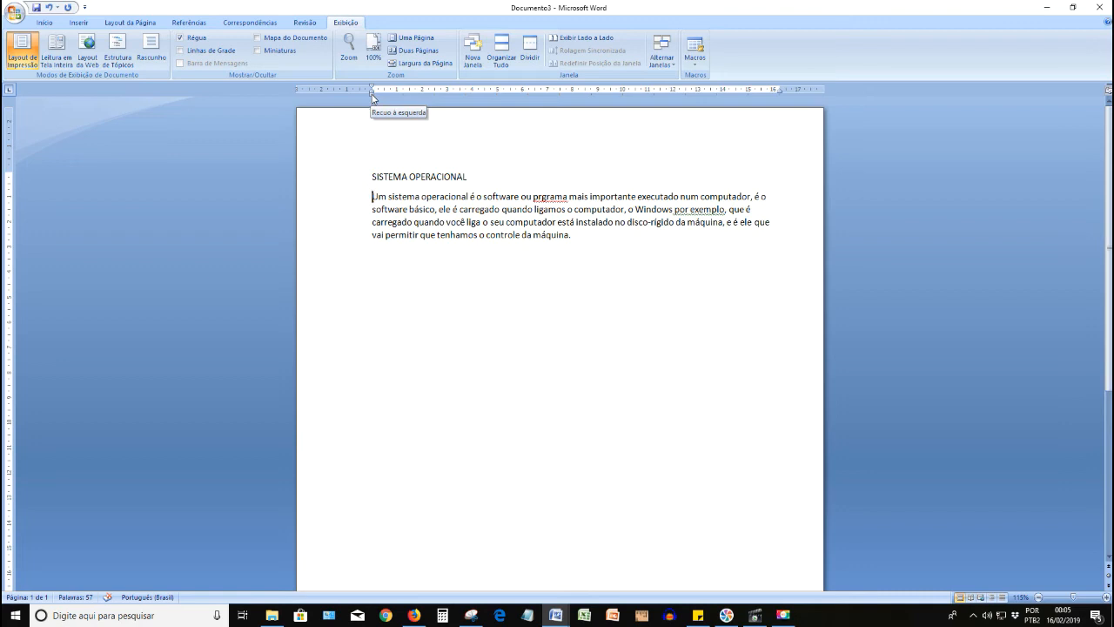
left_click_drag(373, 94, 411, 100)
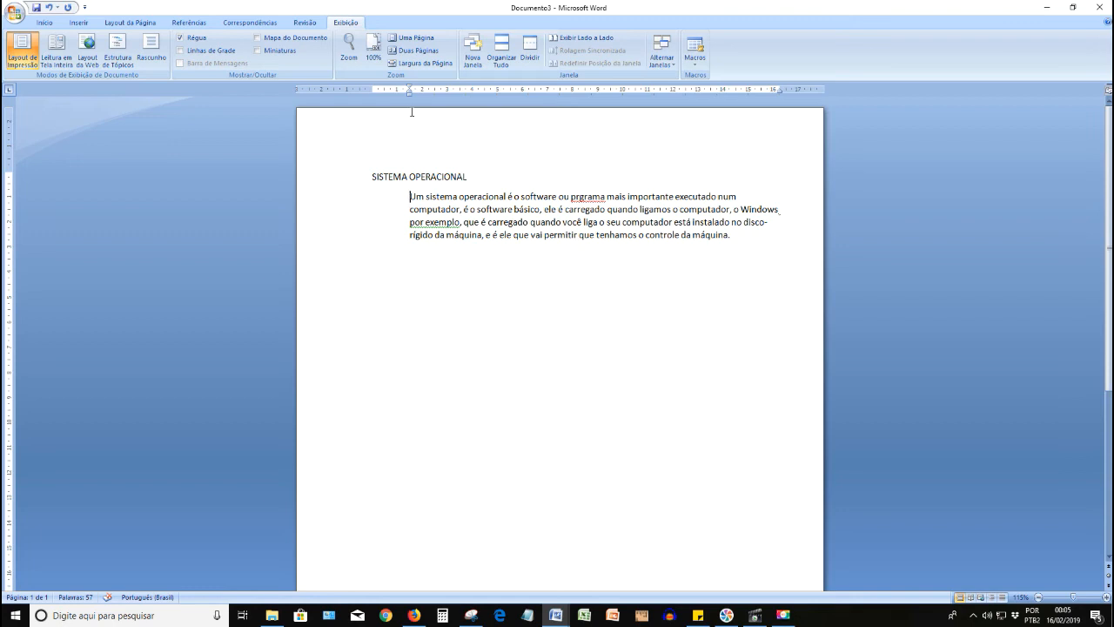
left_click_drag(409, 90, 374, 94)
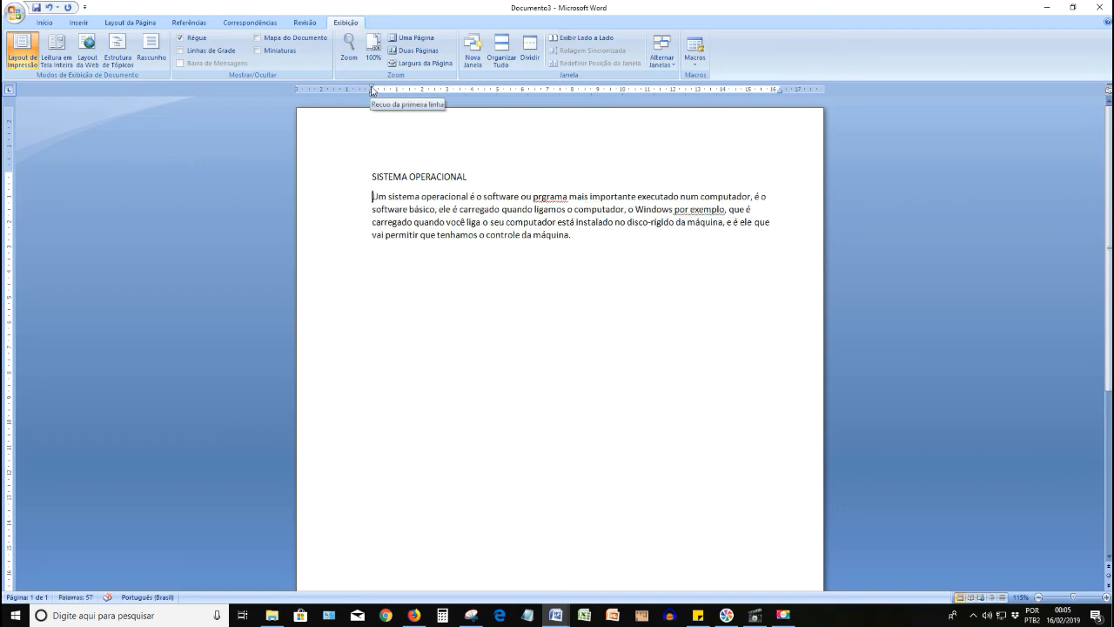
- Indent the body paragraph's first line about 0.75 cm, and reset its left indent to the margin after trying about 2.25 cm
left_click_drag(373, 90, 404, 91)
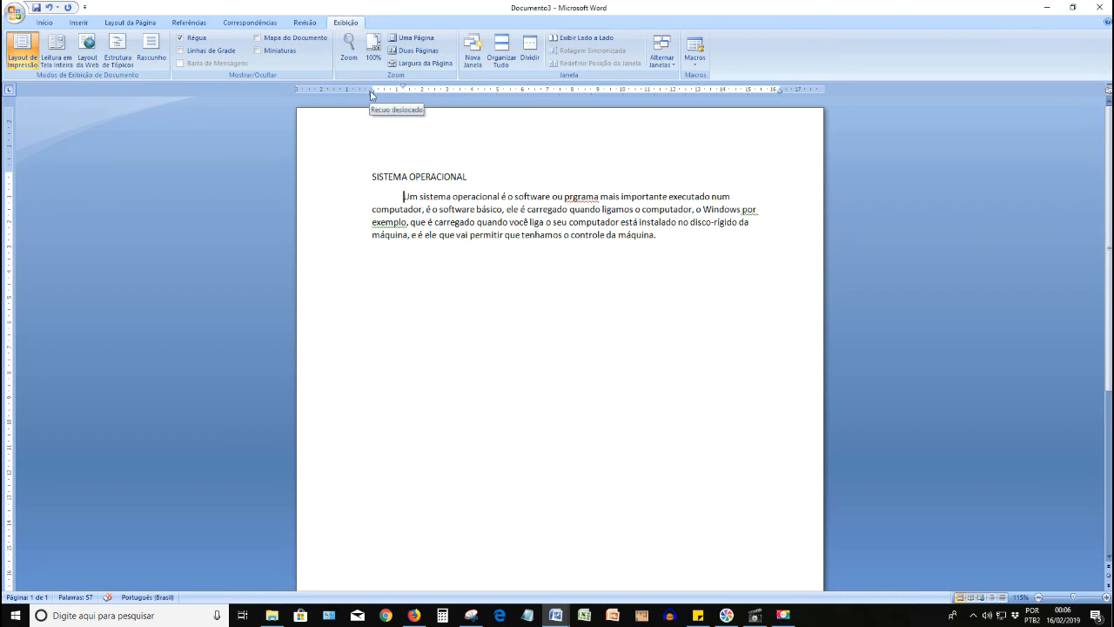
left_click_drag(369, 93, 371, 94)
left_click_drag(371, 94, 384, 94)
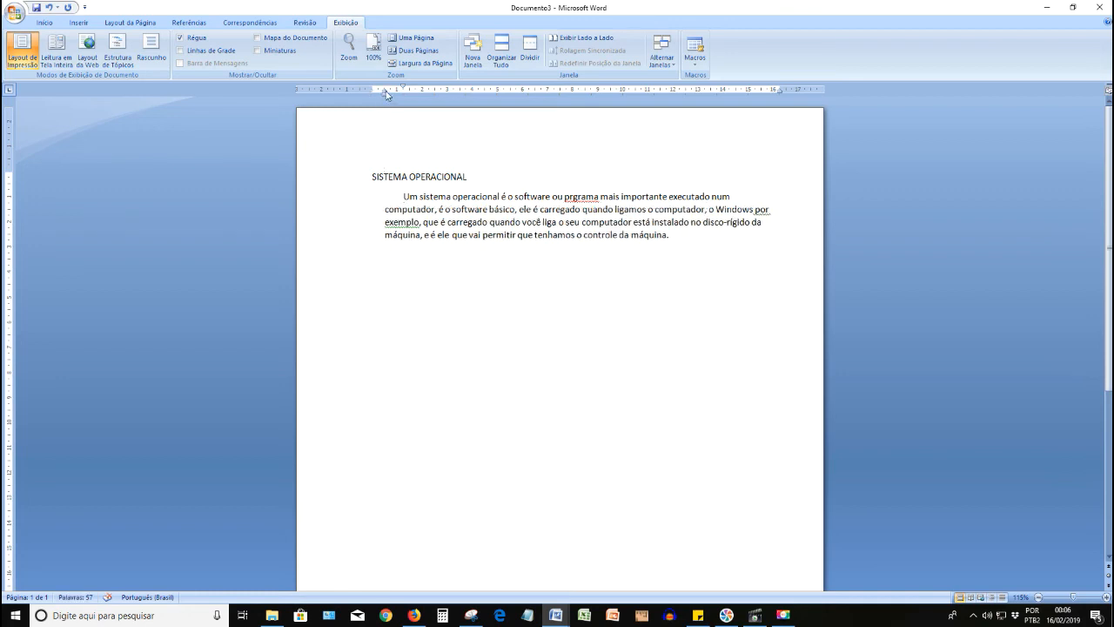
left_click_drag(383, 89, 373, 93)
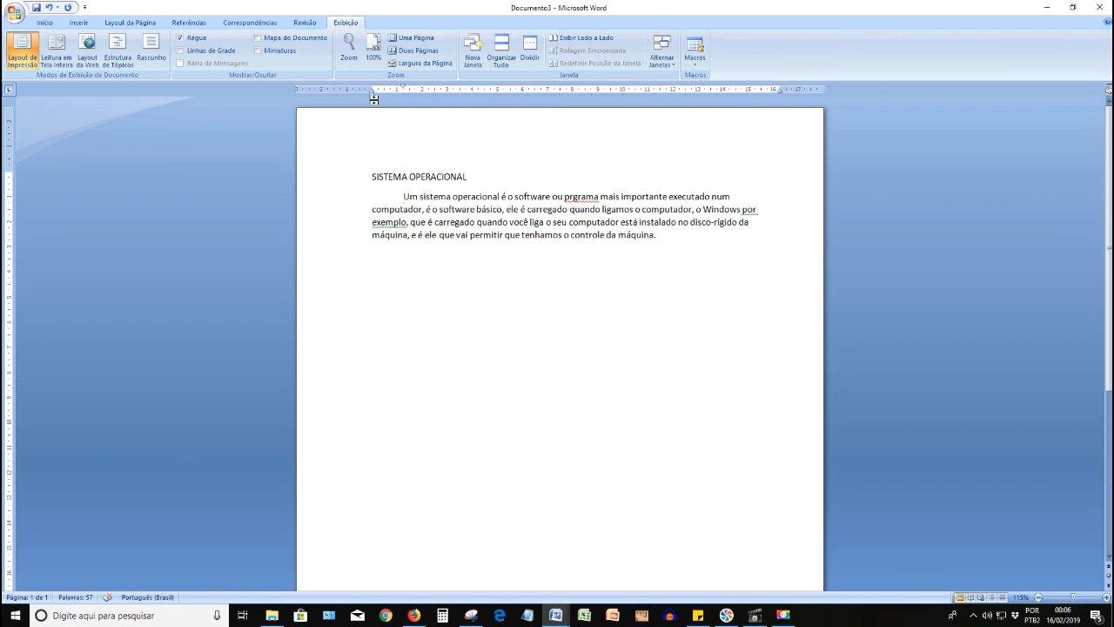
mouse_move(373, 92)
left_mouse_down()
mouse_move(424, 92)
mouse_move(384, 94)
left_mouse_up()
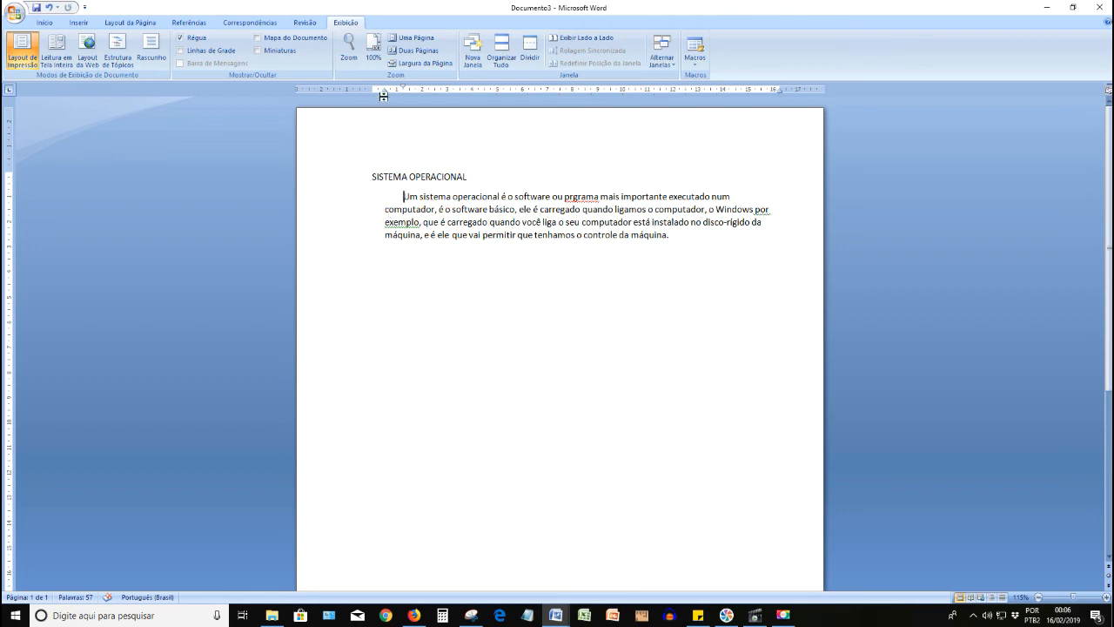
left_click_drag(383, 96, 374, 100)
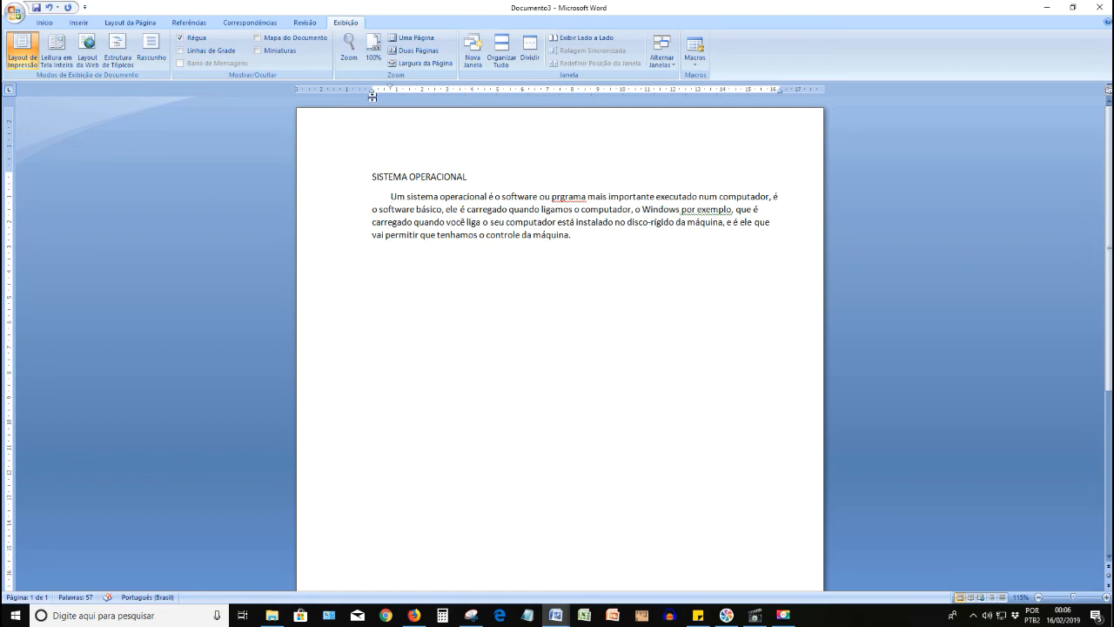
left_click_drag(372, 93, 427, 96)
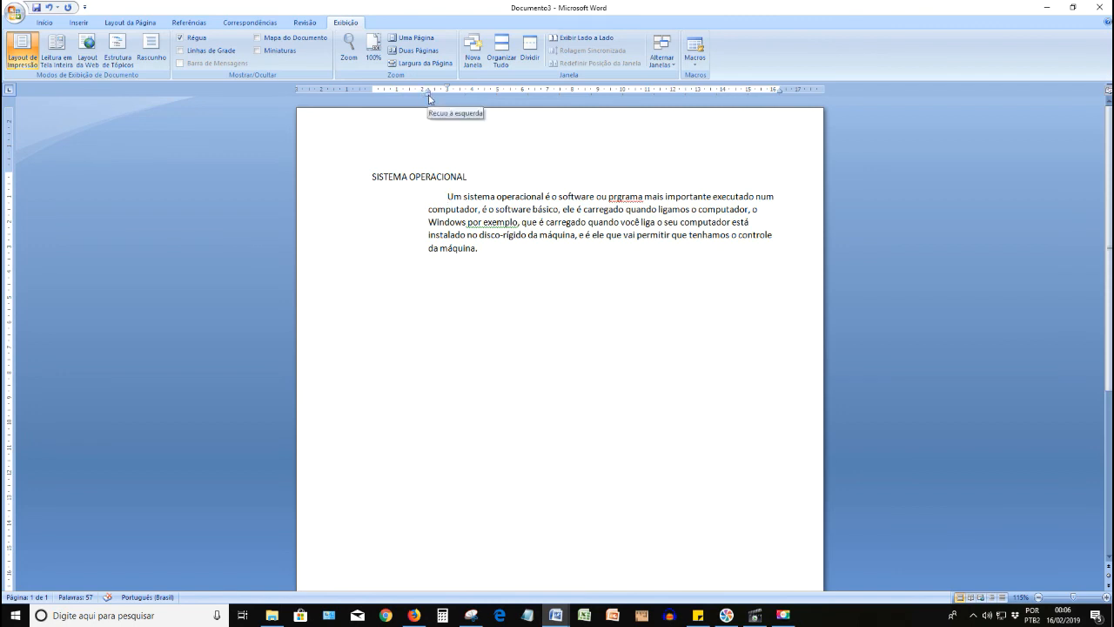
left_click_drag(429, 96, 373, 104)
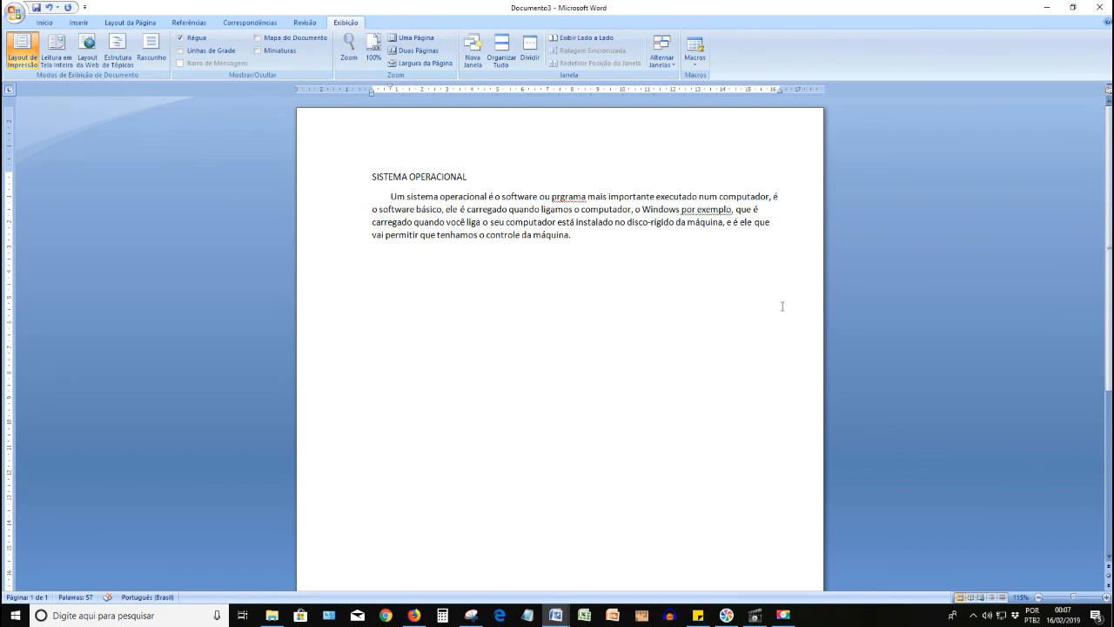
- Start a new paragraph after the body text and write "O sistema operacional permite"
left_click(773, 209)
key("Return")
type("O sistema operacional")
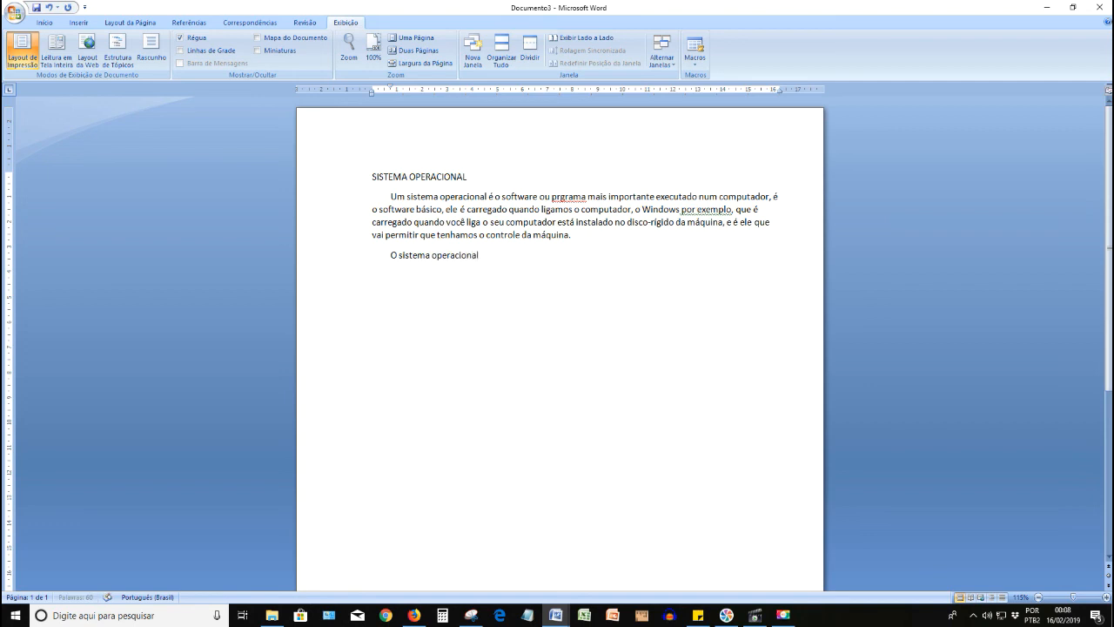
type(" permite")
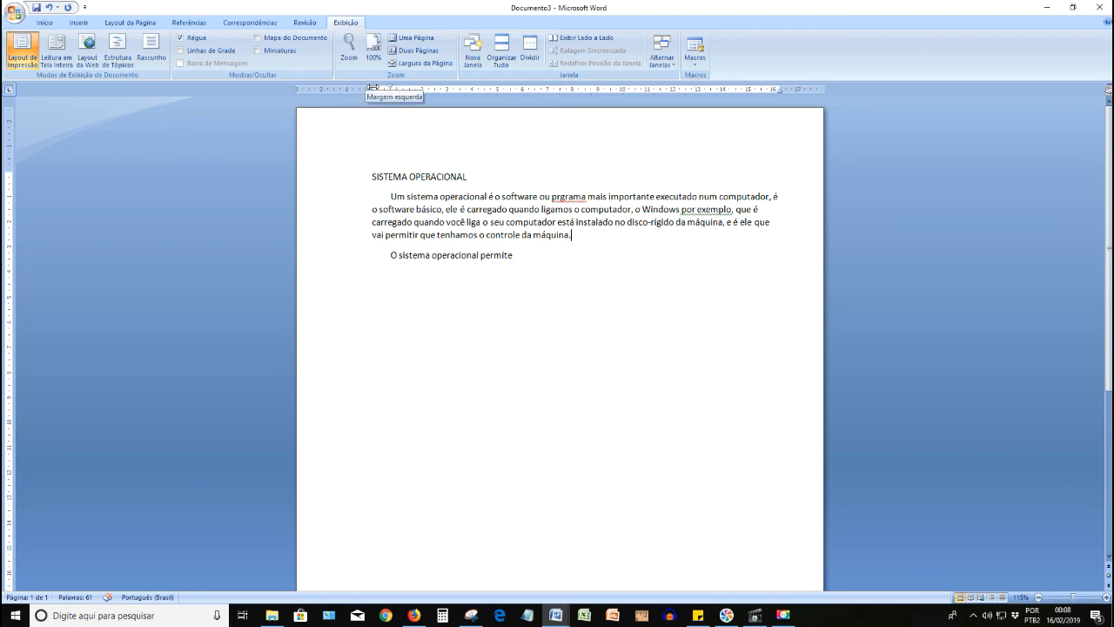
- Narrow the left page margin to about 2 cm and justify the paragraph under the title
left_click_drag(371, 88, 347, 84)
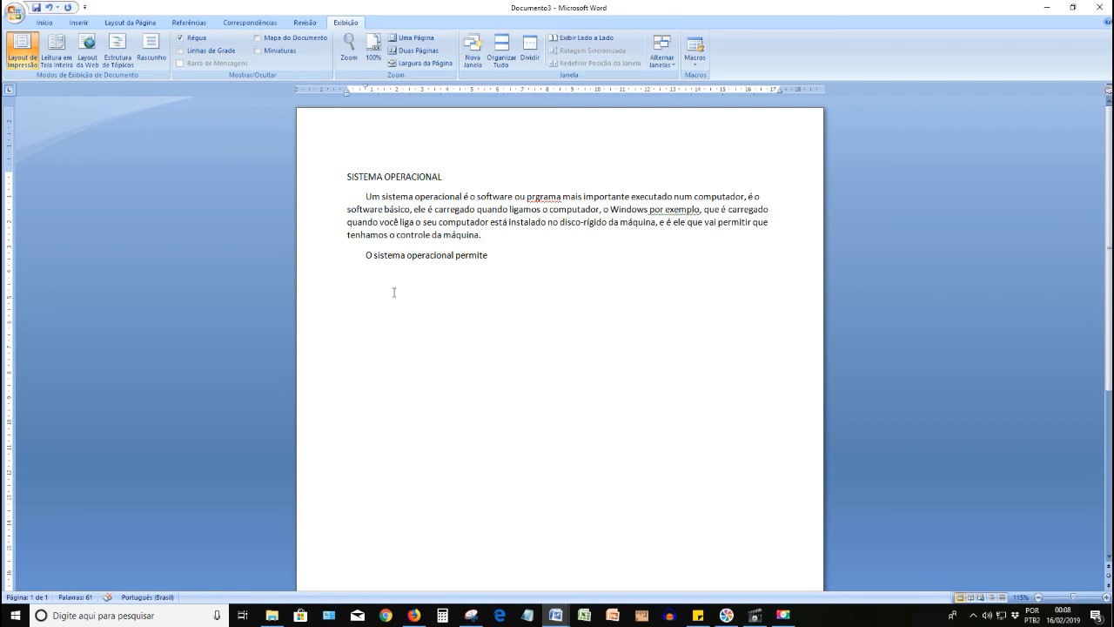
left_click(44, 23)
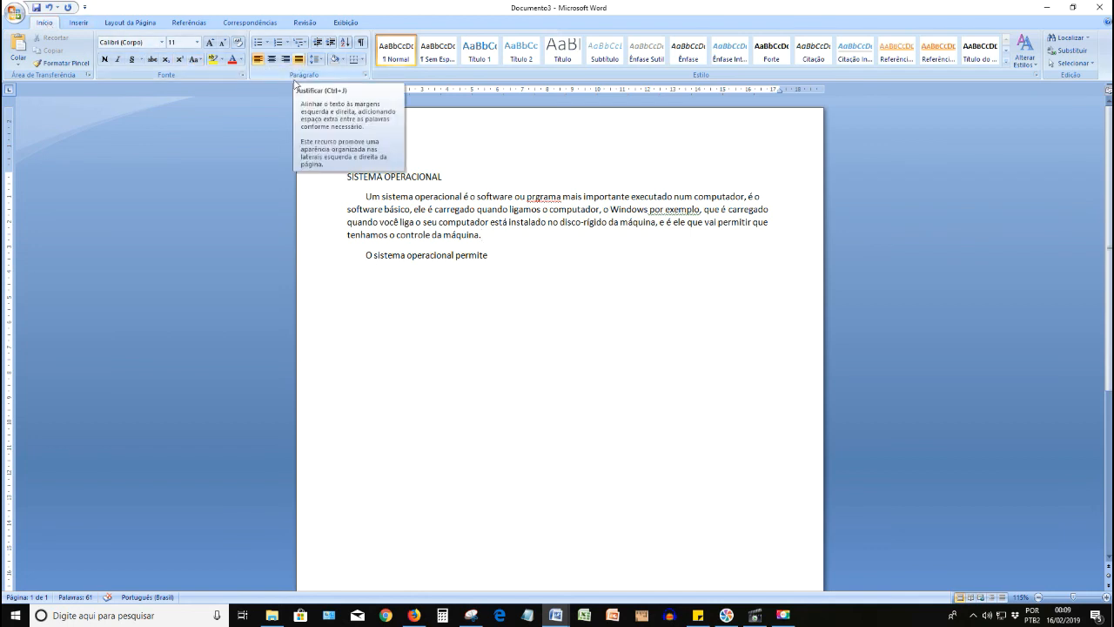
left_click(312, 198)
left_click_drag(312, 198, 313, 236)
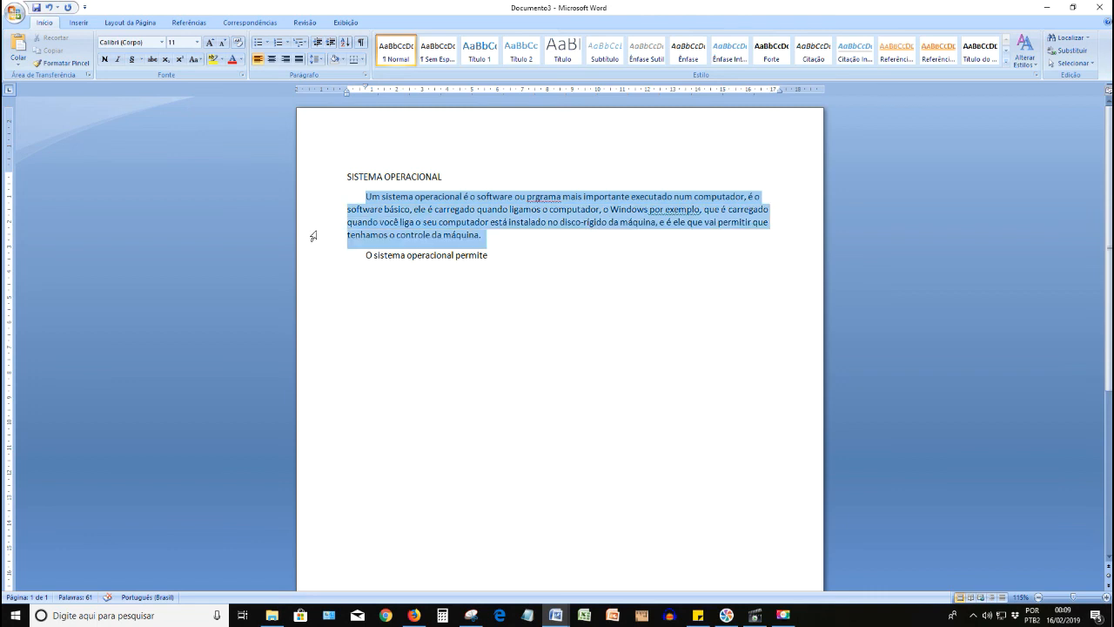
left_click(299, 59)
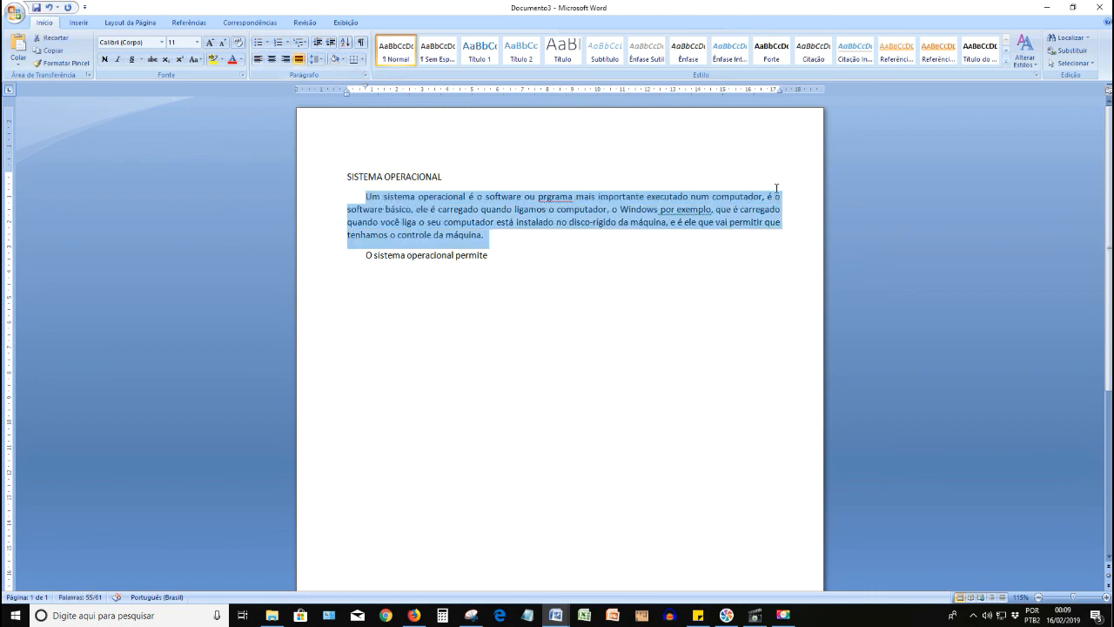
left_click(778, 246)
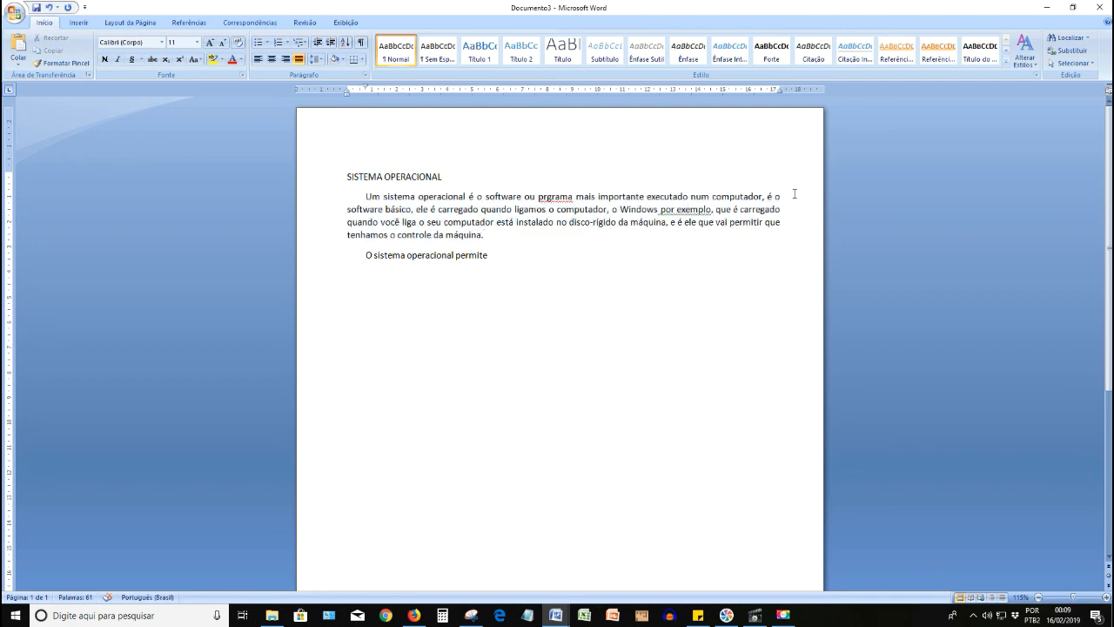